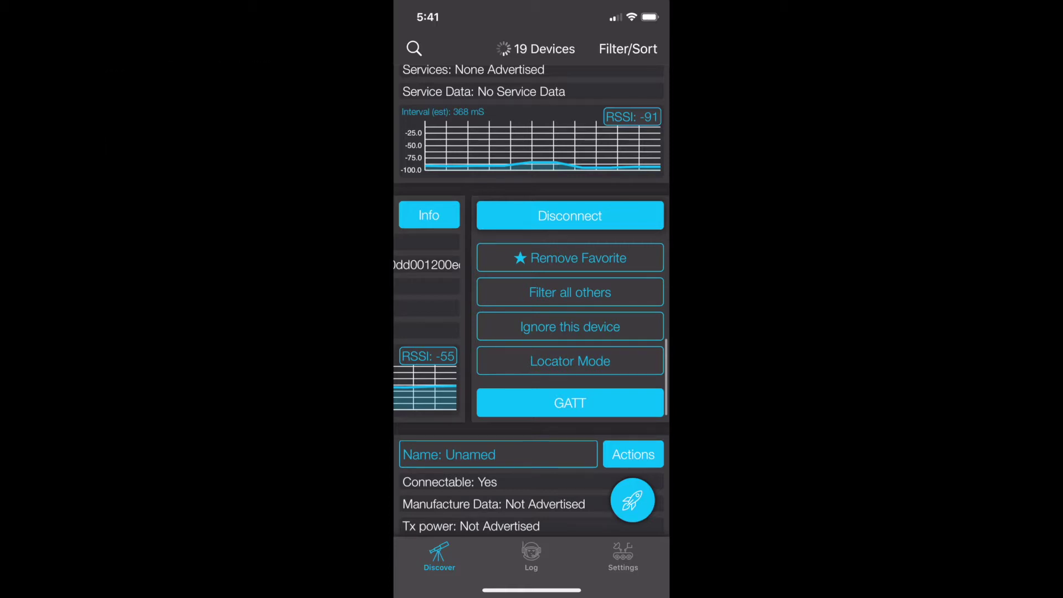
# Show the BLUEBIRD device's GATT profile with its Nordic DFU and other services
pyautogui.click(570, 403)
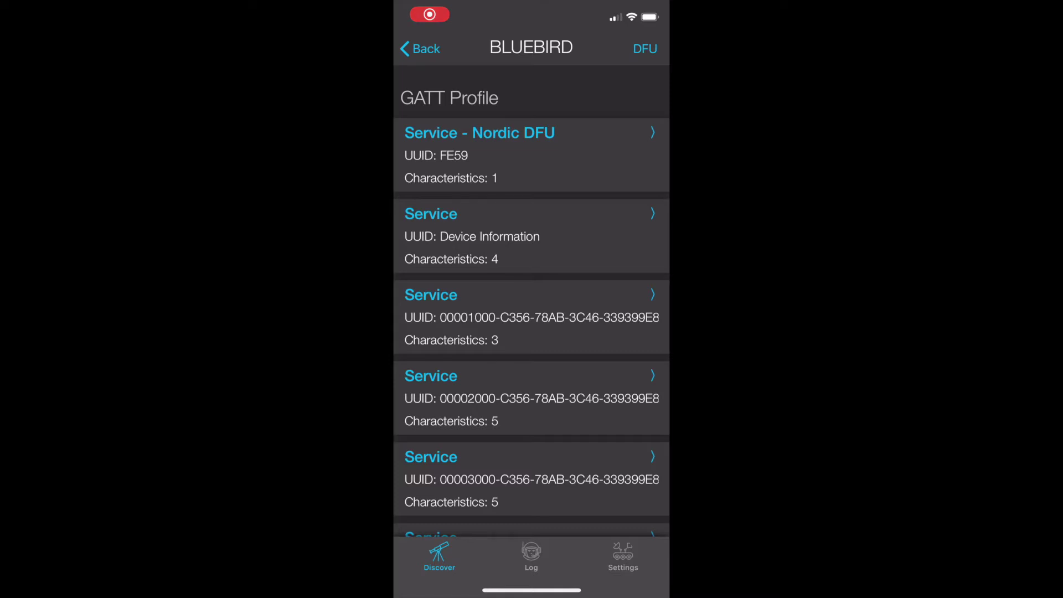
# Bring up the Nordic DFU sheet for BLUEBIRD, with no firmware file selected yet
pyautogui.click(644, 49)
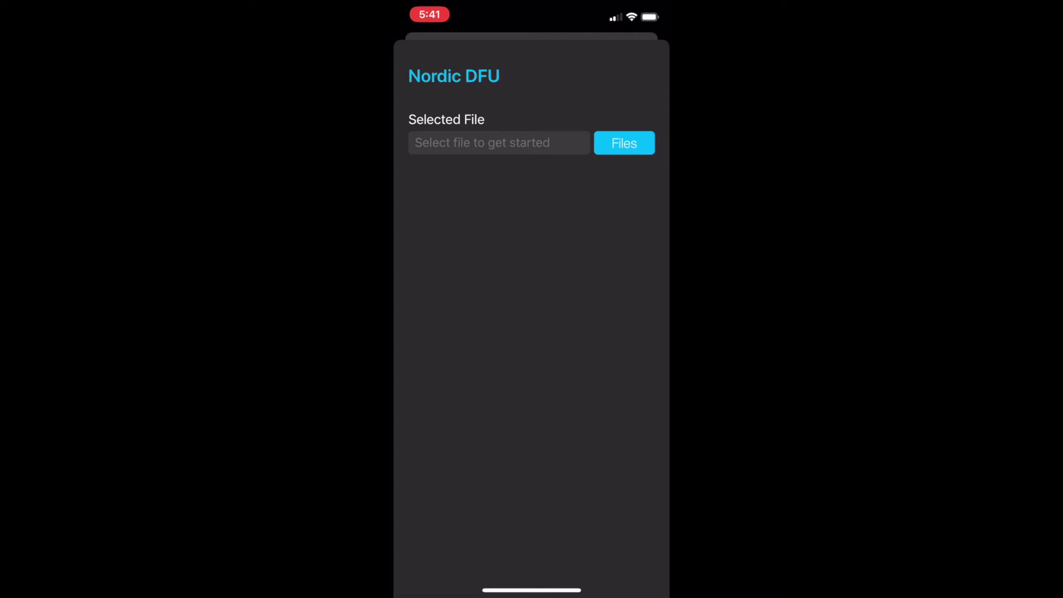
# Select the bluebird firmware zip from the available files and start flashing it
pyautogui.click(624, 143)
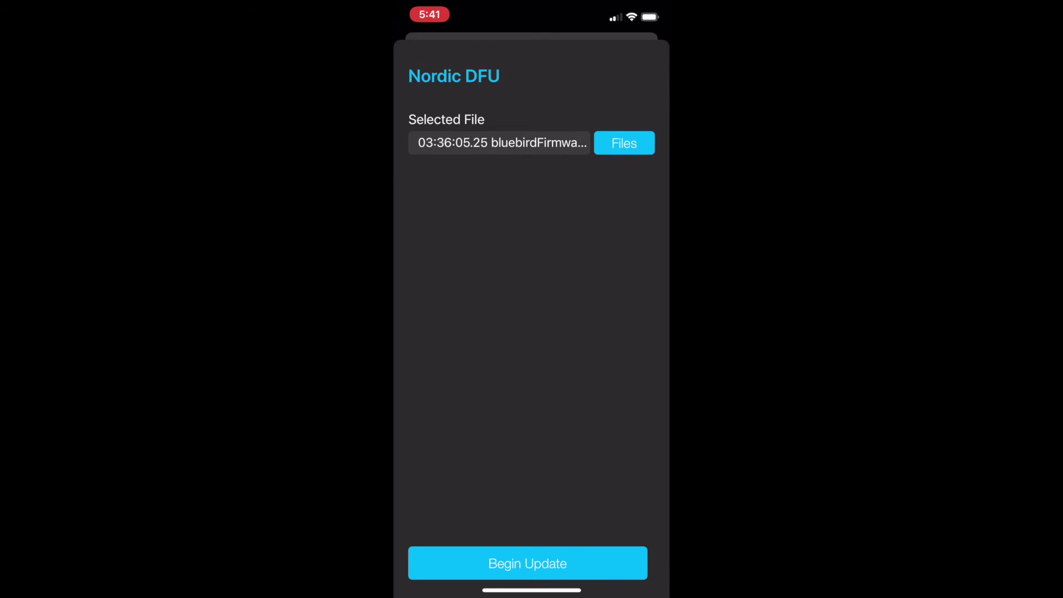
pyautogui.click(528, 563)
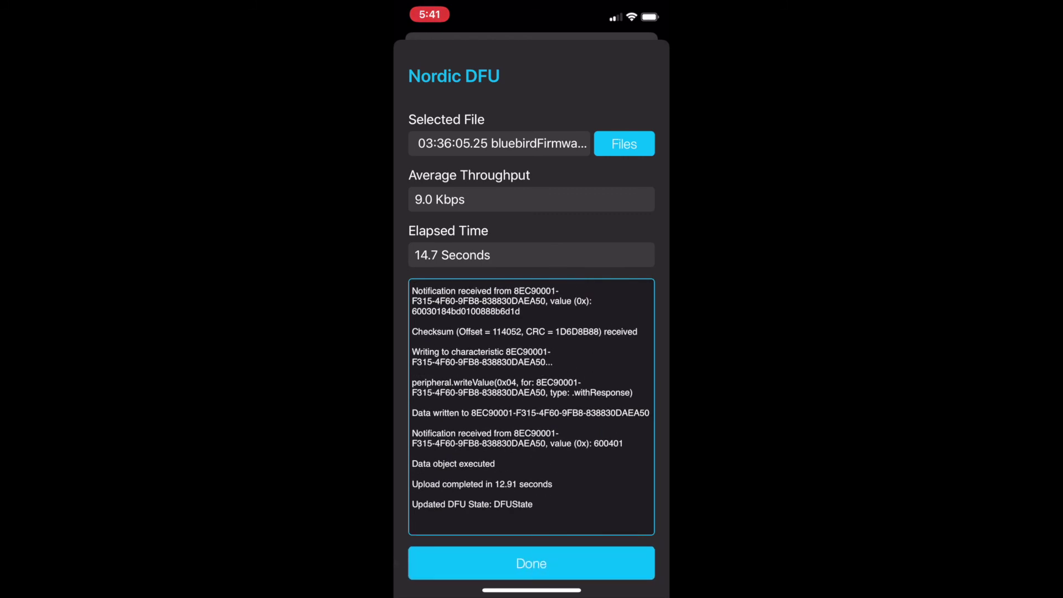
# Close the completed DFU update and return to BLUEBIRD's service list
pyautogui.click(530, 563)
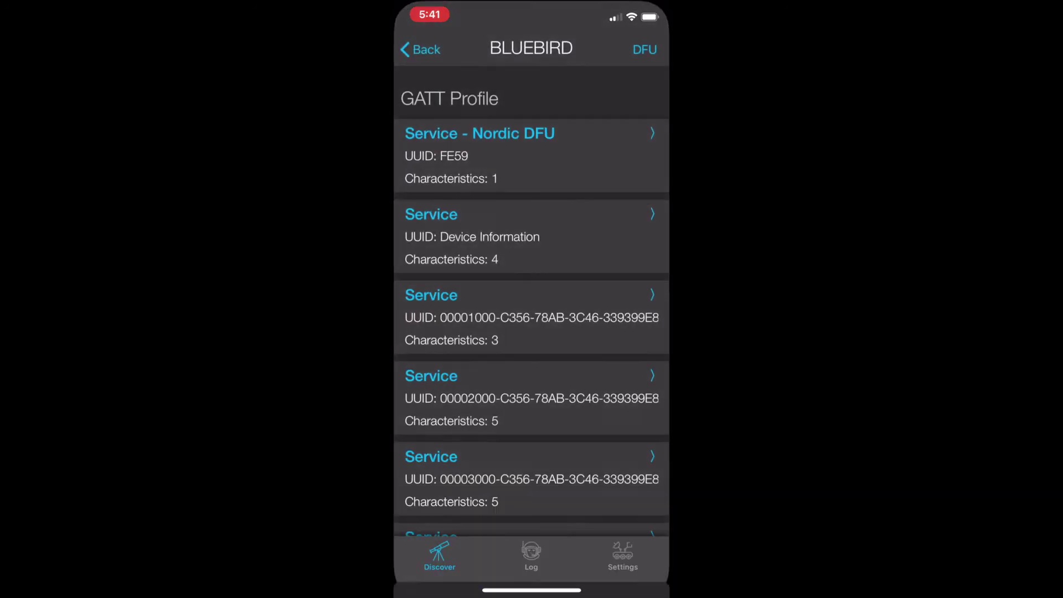